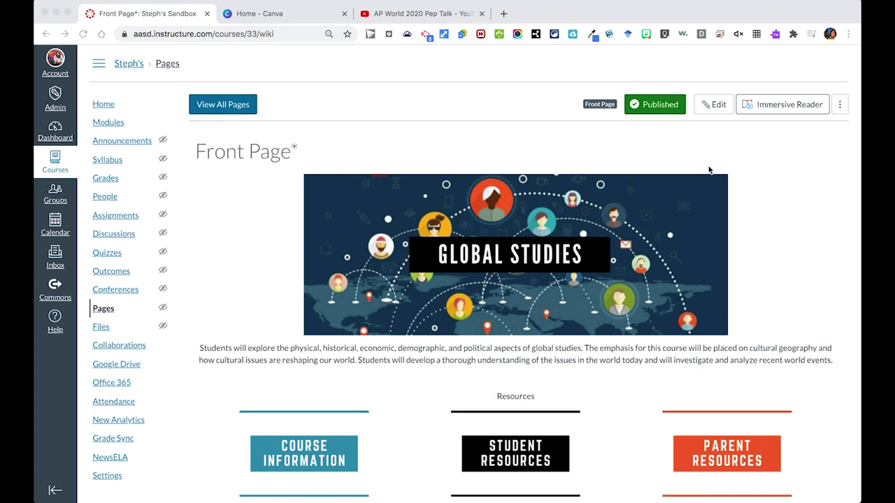
Create a new course page from the full pages list and title it "Online Agreements for" followed by the teacher's name
{"action": "left_click", "coordinate": [212, 107]}
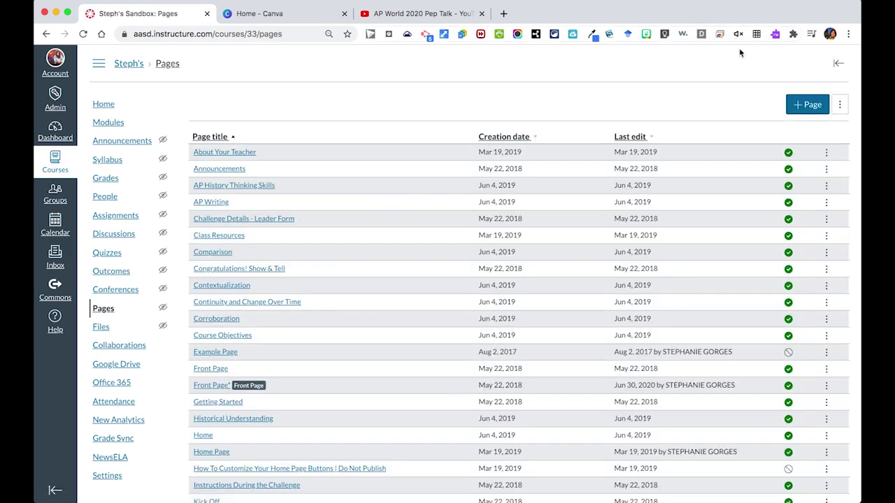
{"action": "left_click", "coordinate": [803, 111]}
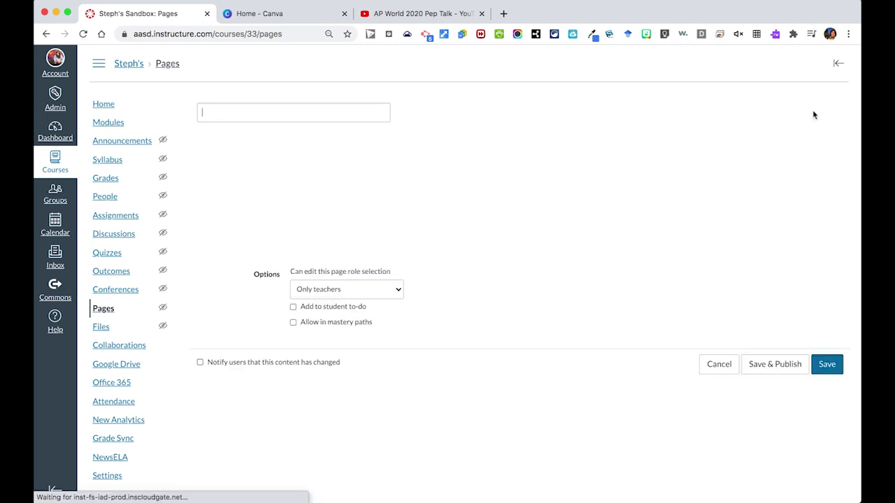
{"action": "left_click", "coordinate": [319, 108]}
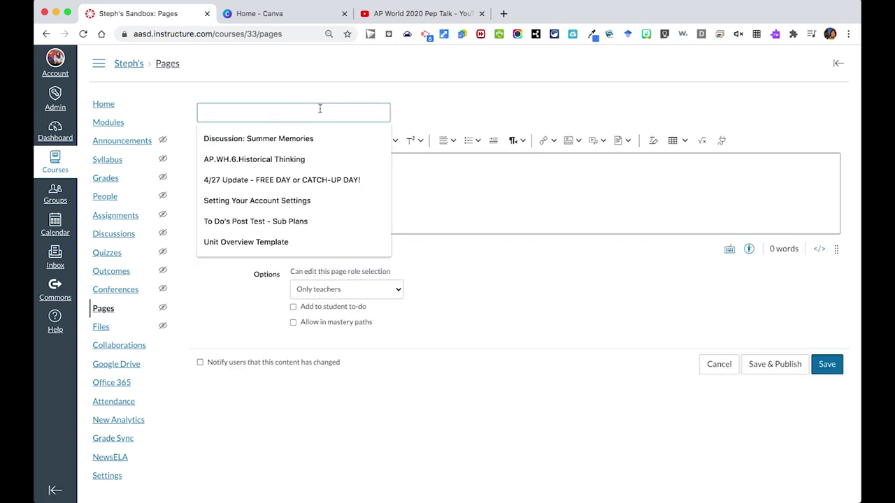
{"action": "type", "text": "Online"}
{"action": "left_click", "coordinate": [308, 138]}
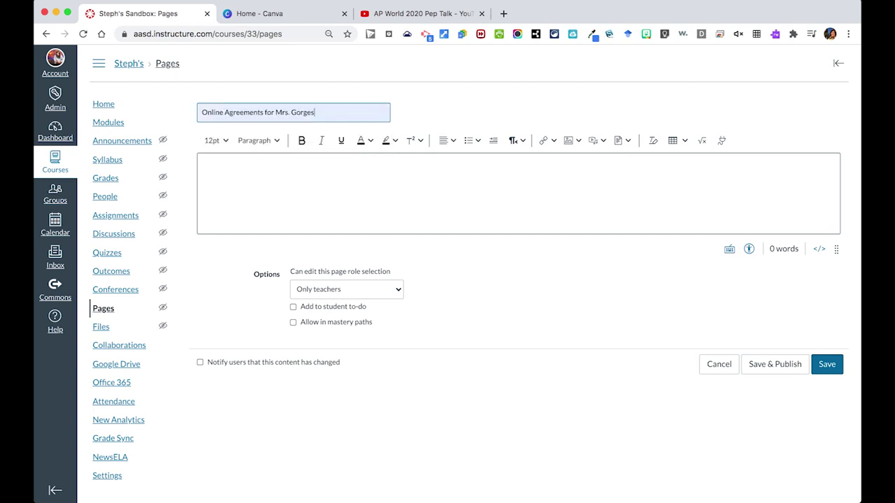
Upload Pages Welcome.jpg from the computer's Graphics folder and insert it into the page body
{"action": "left_click", "coordinate": [328, 186]}
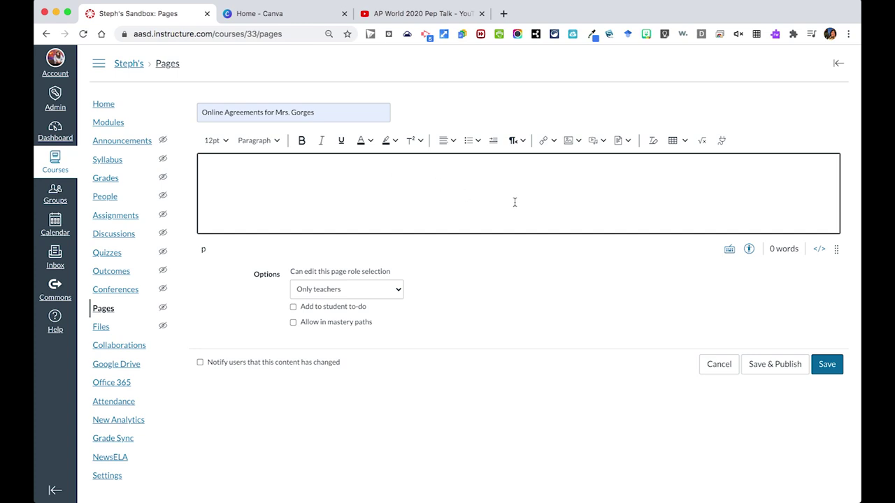
{"action": "left_click", "coordinate": [578, 142]}
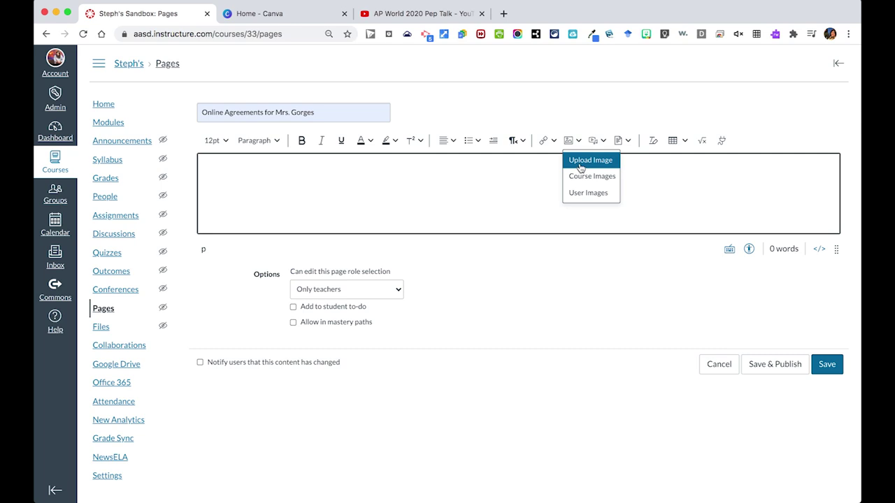
{"action": "left_click", "coordinate": [579, 165]}
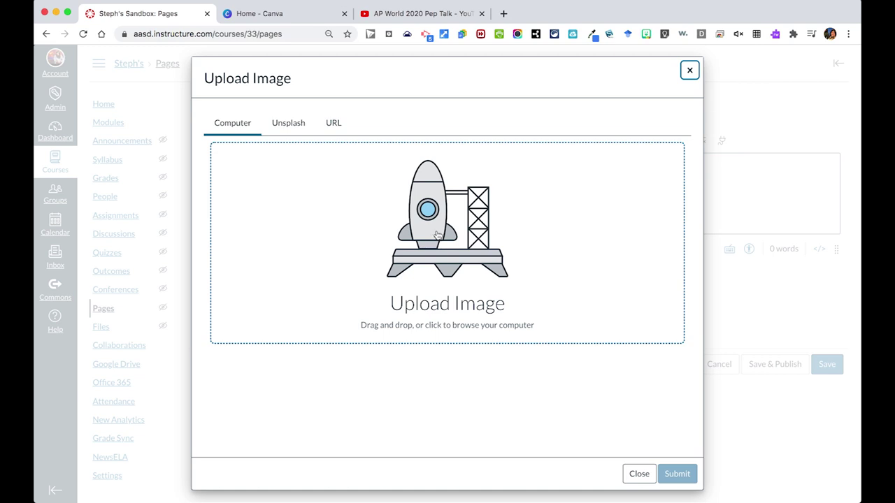
{"action": "left_click", "coordinate": [436, 234]}
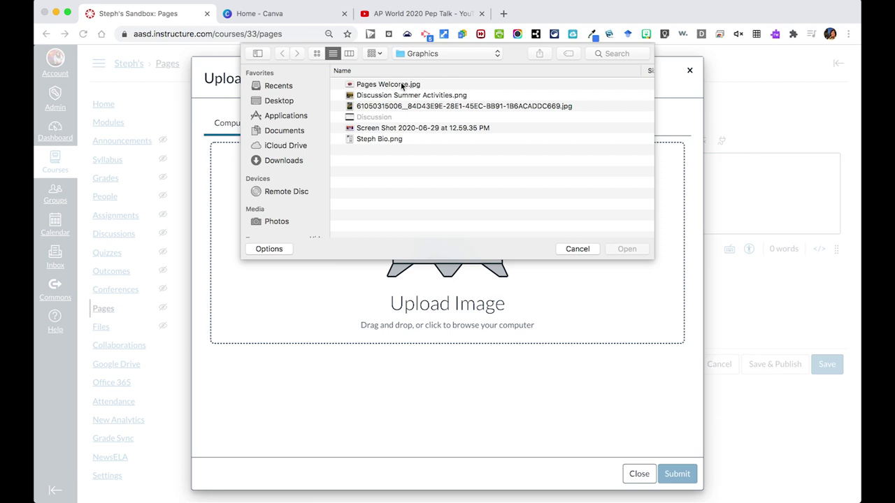
{"action": "double_click", "coordinate": [402, 85]}
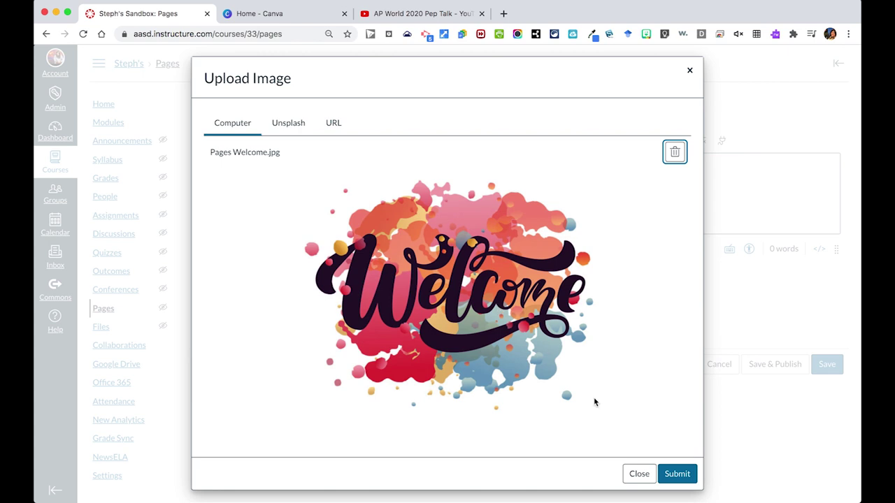
{"action": "left_click", "coordinate": [668, 481]}
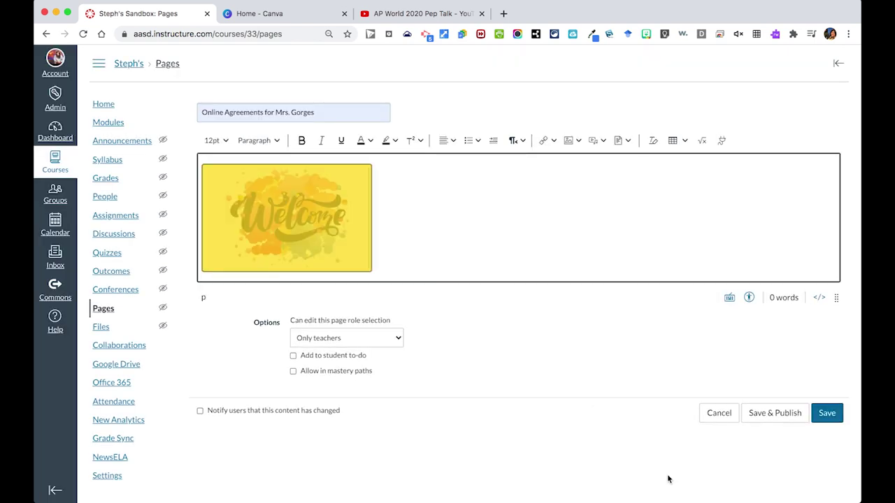
Set the Welcome image's size to Large in its image options
{"action": "left_click", "coordinate": [326, 224]}
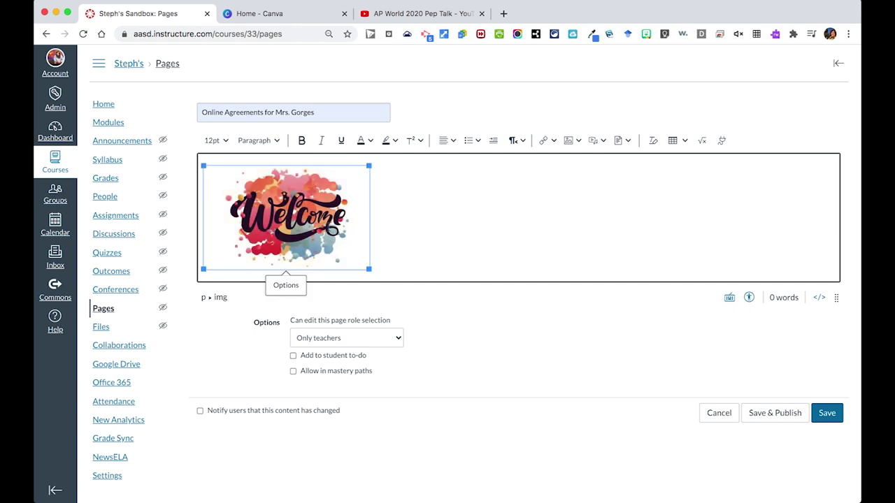
{"action": "left_click", "coordinate": [293, 286]}
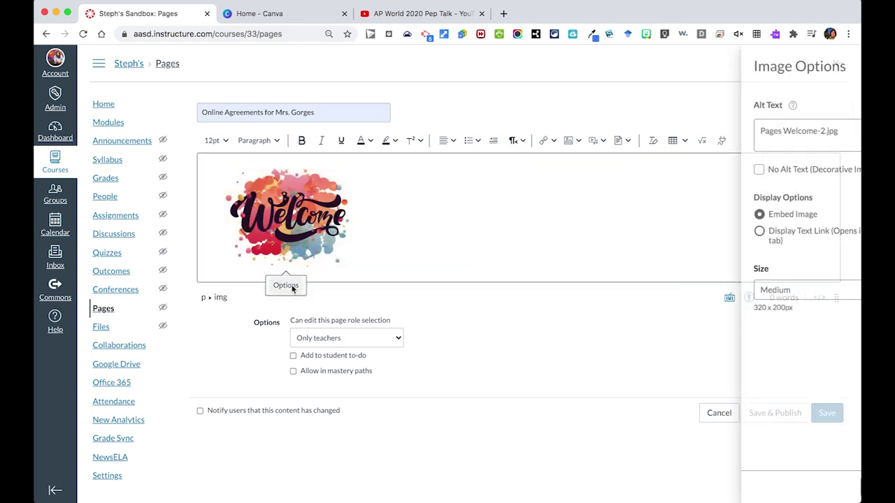
{"action": "left_click", "coordinate": [779, 295]}
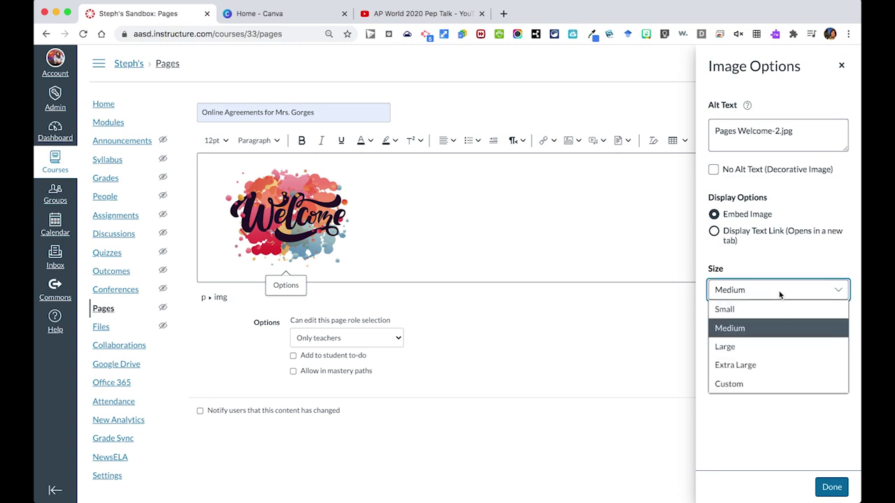
{"action": "left_click", "coordinate": [767, 347]}
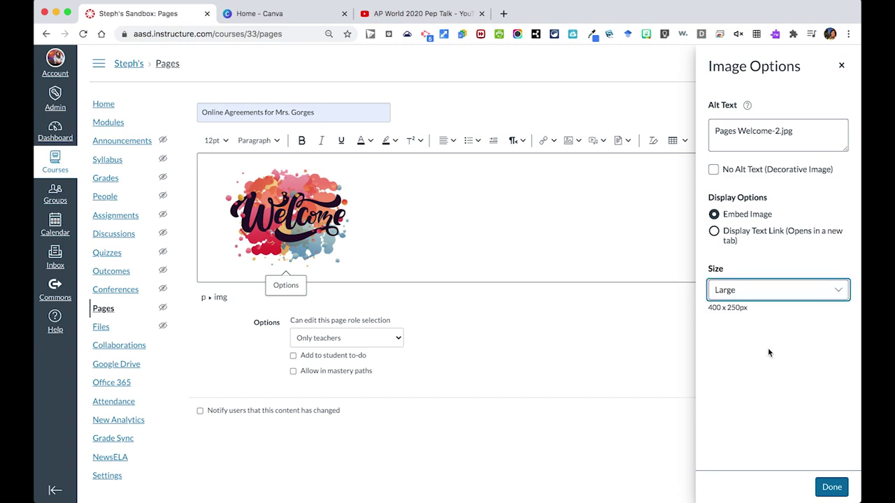
{"action": "left_click", "coordinate": [830, 489]}
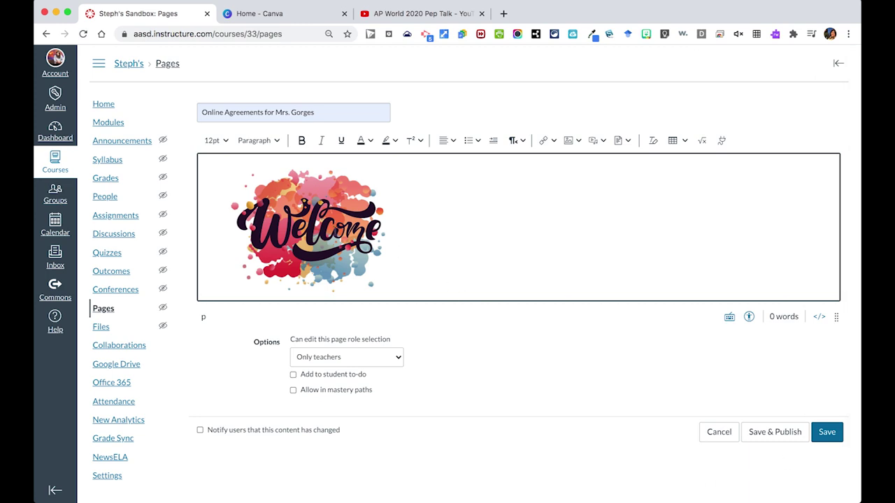
Center the Welcome image horizontally on the page
{"action": "left_click", "coordinate": [332, 232]}
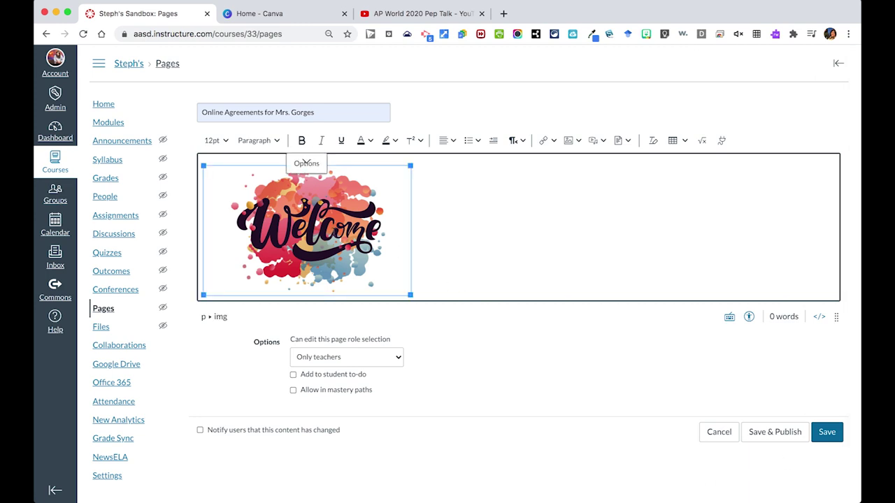
{"action": "left_click", "coordinate": [452, 145]}
{"action": "left_click", "coordinate": [482, 167]}
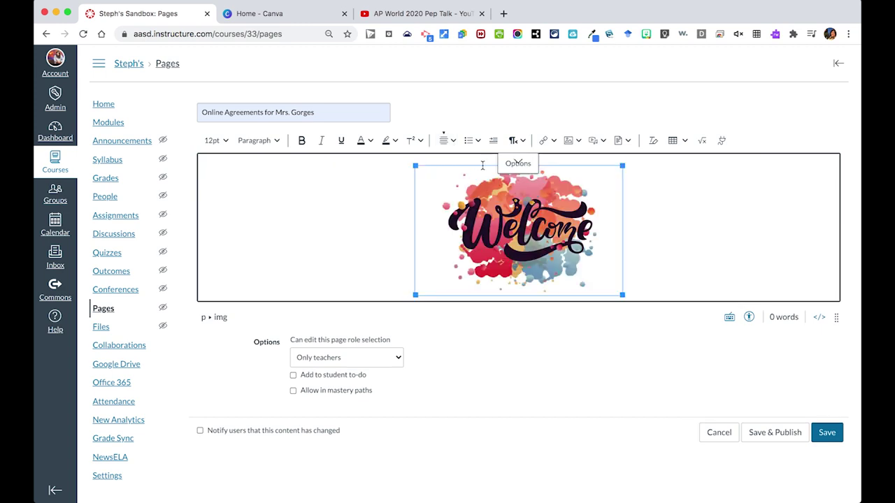
Insert a table of two columns and one row on a new line below the Welcome image
{"action": "left_click", "coordinate": [651, 279]}
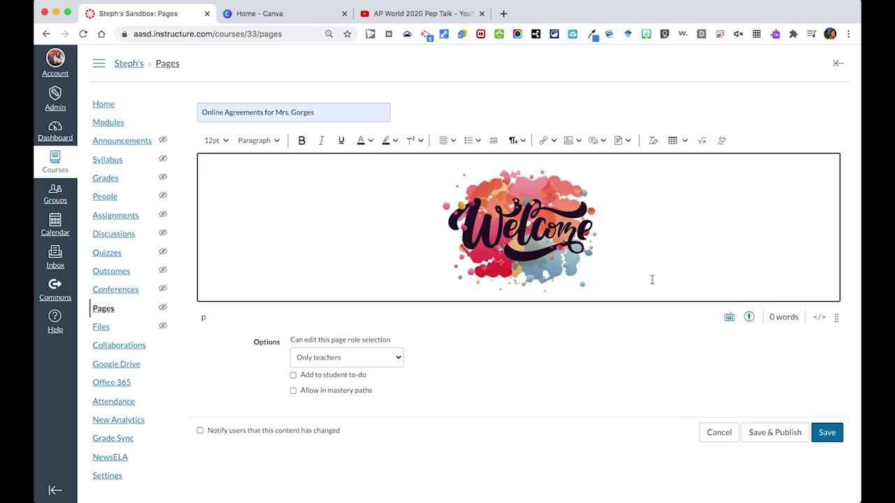
{"action": "key", "text": "Return"}
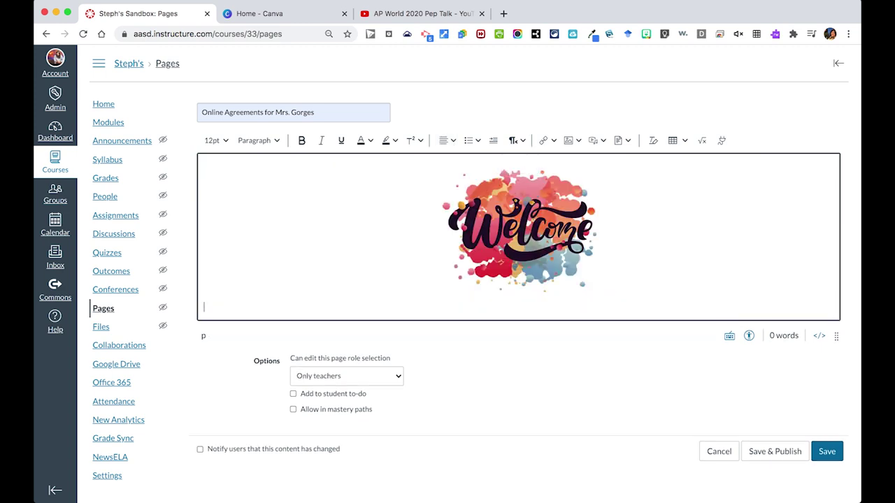
{"action": "left_click", "coordinate": [686, 147]}
{"action": "mouse_move", "coordinate": [690, 162]}
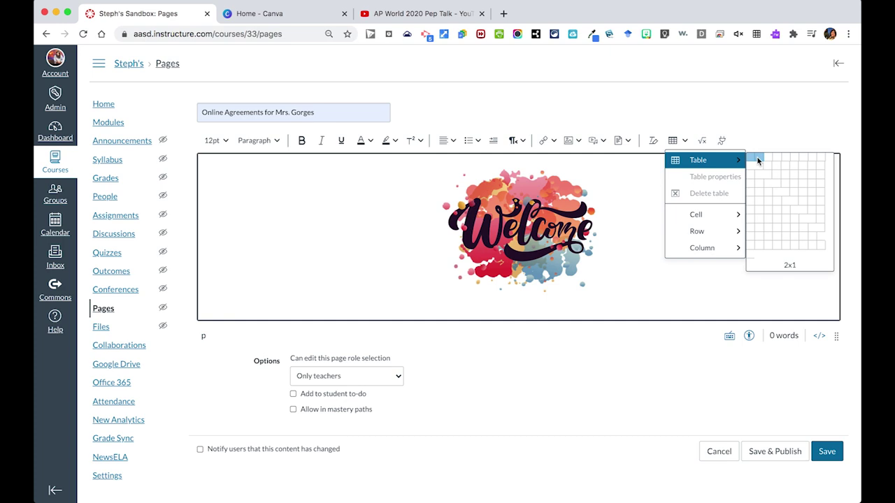
{"action": "left_click", "coordinate": [758, 160]}
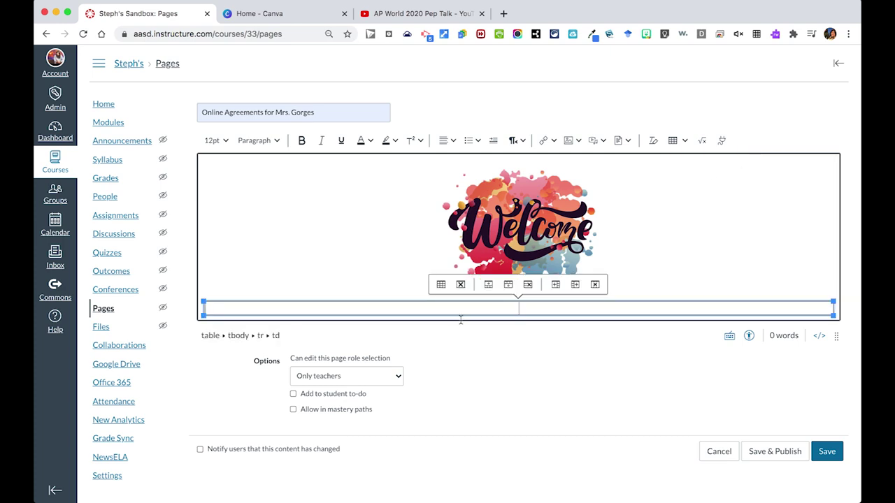
Set the table's border width to 0 and start a new line in its cell
{"action": "left_click", "coordinate": [431, 308]}
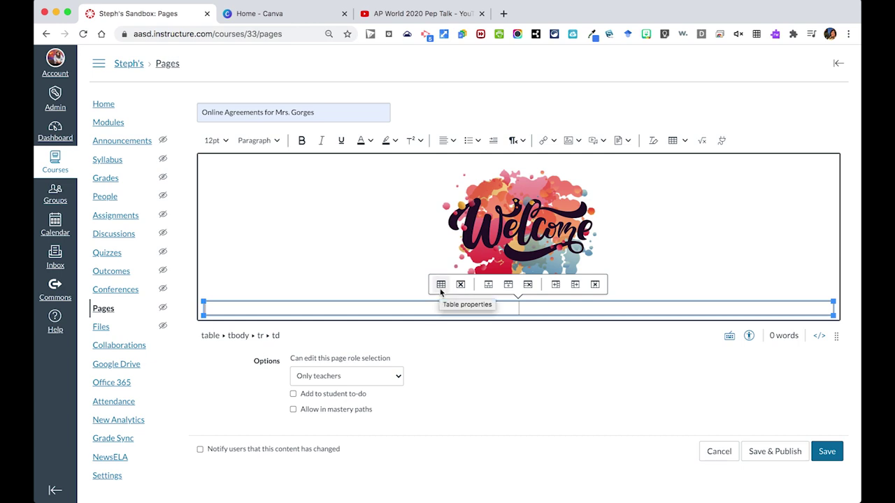
{"action": "left_click", "coordinate": [440, 284]}
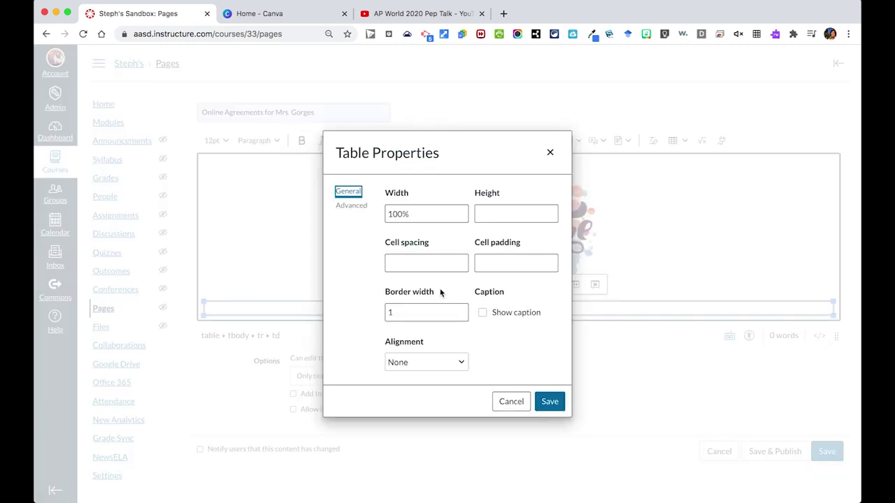
{"action": "left_click", "coordinate": [426, 308]}
{"action": "double_click", "coordinate": [427, 308]}
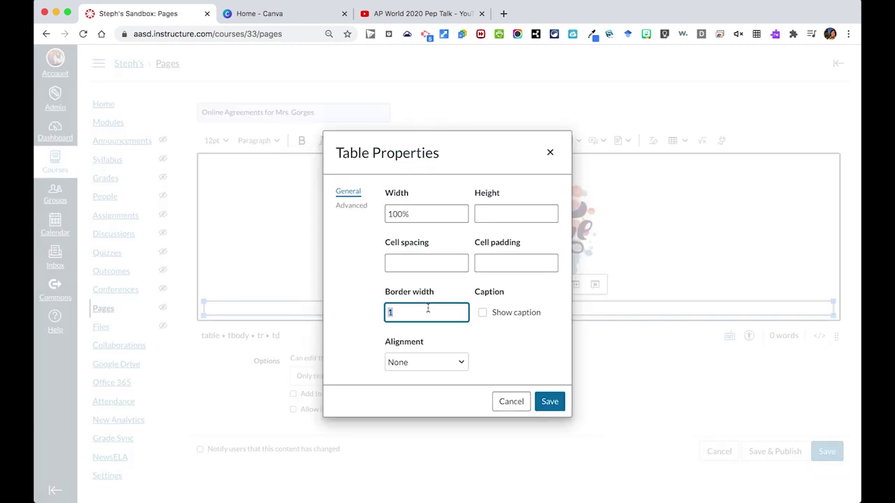
{"action": "type", "text": "0"}
{"action": "left_click", "coordinate": [549, 401]}
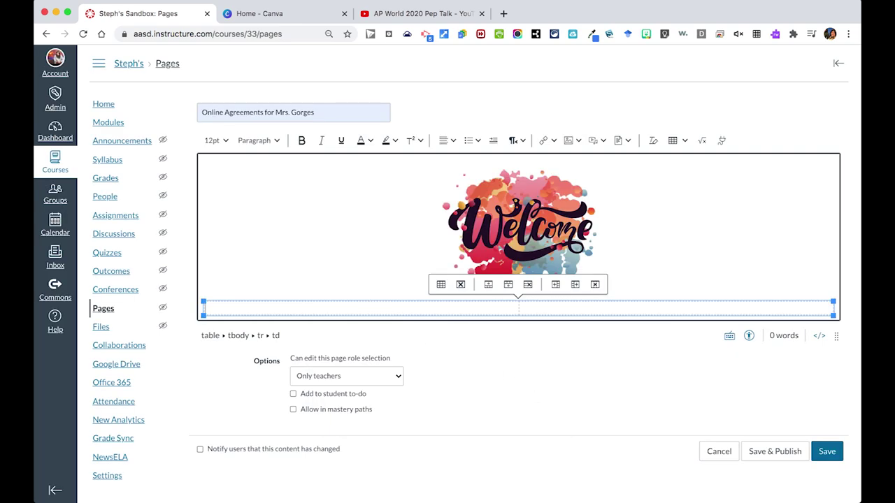
{"action": "key", "text": "Return"}
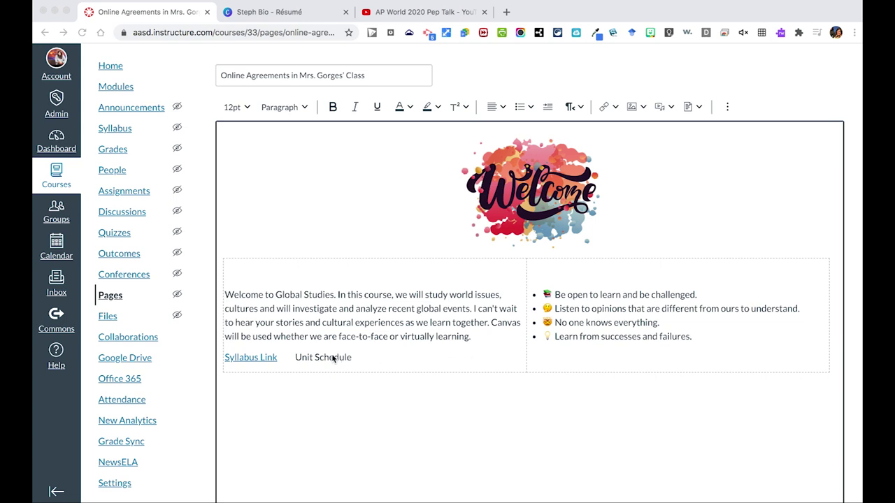
Turn the "Unit Schedule" text beside the syllabus link into an external link
{"action": "left_click", "coordinate": [296, 360]}
{"action": "left_click_drag", "start_coordinate": [296, 359], "coordinate": [351, 359]}
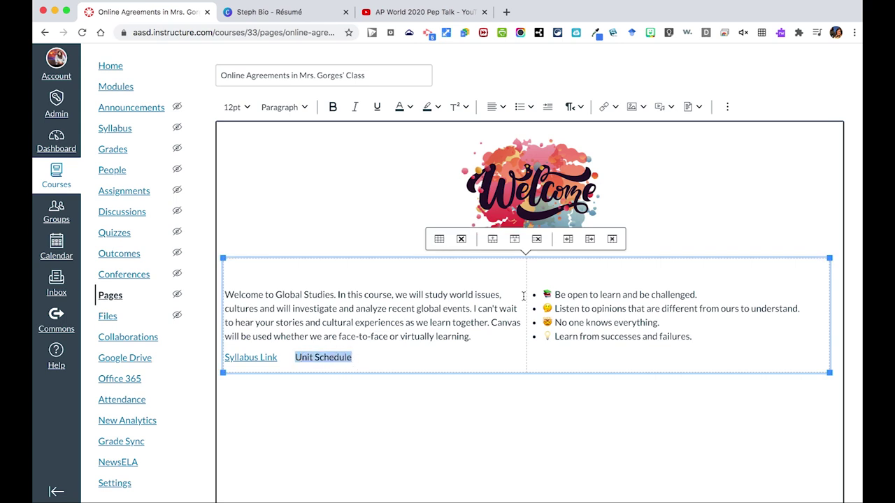
{"action": "left_click", "coordinate": [614, 109]}
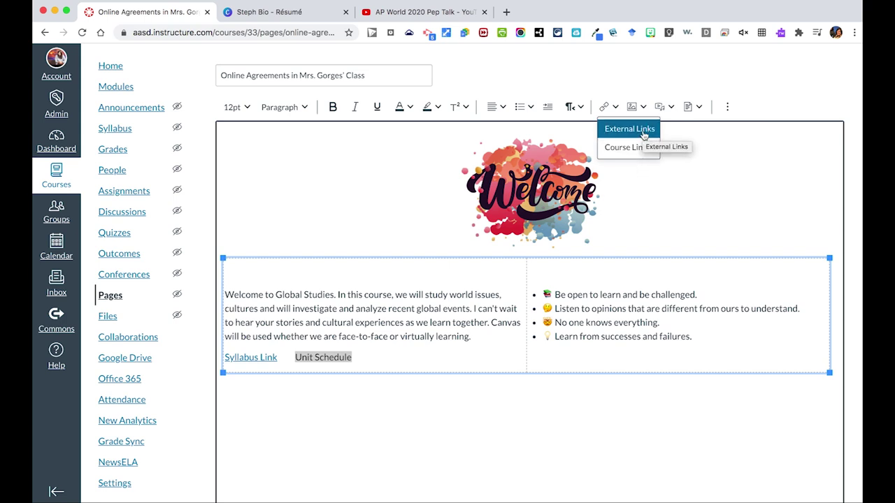
{"action": "left_click", "coordinate": [642, 129]}
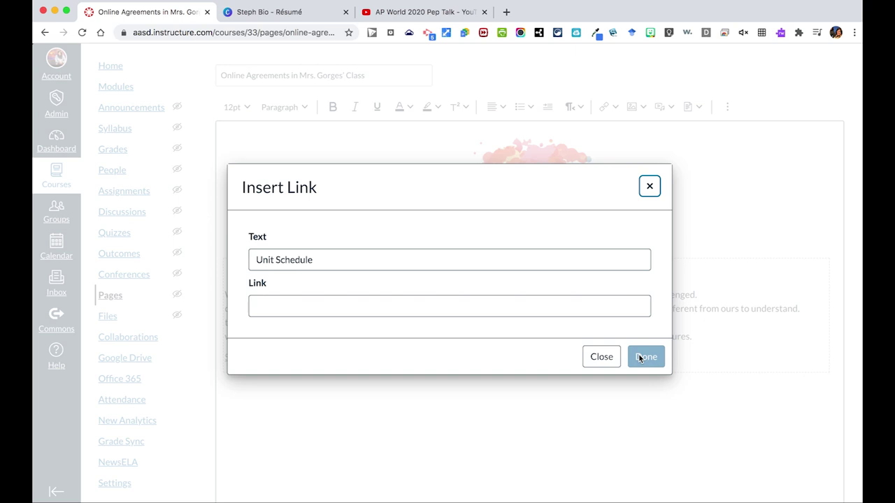
{"action": "left_click", "coordinate": [417, 307]}
{"action": "left_click", "coordinate": [412, 332]}
{"action": "left_click", "coordinate": [645, 356]}
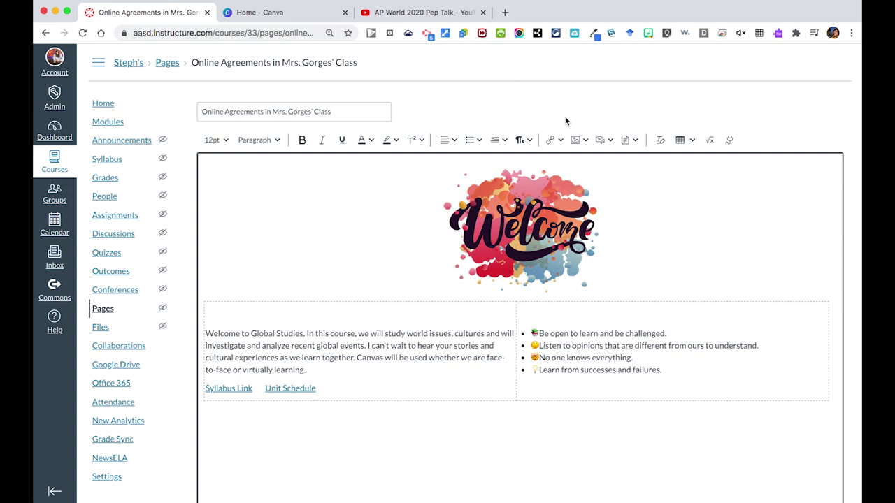
Examine the choices for adding images and media, including the embed code option, and close the media upload dialog
{"action": "left_click", "coordinate": [581, 142]}
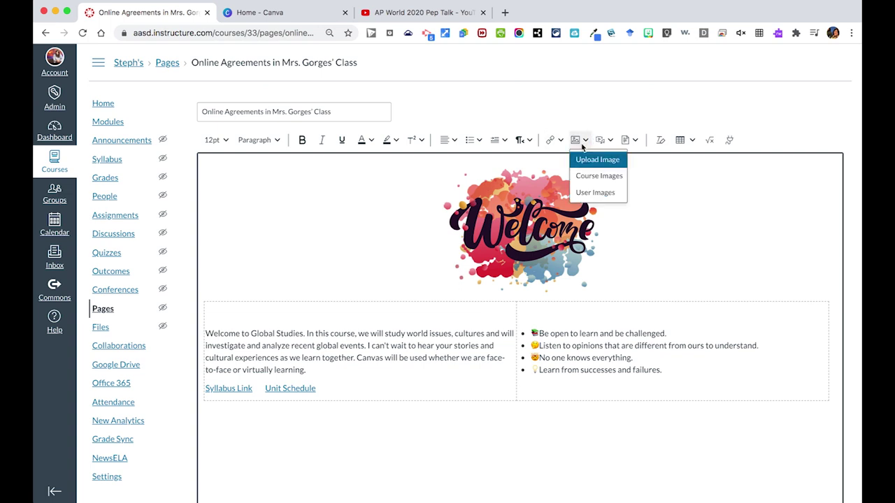
{"action": "left_click", "coordinate": [610, 141]}
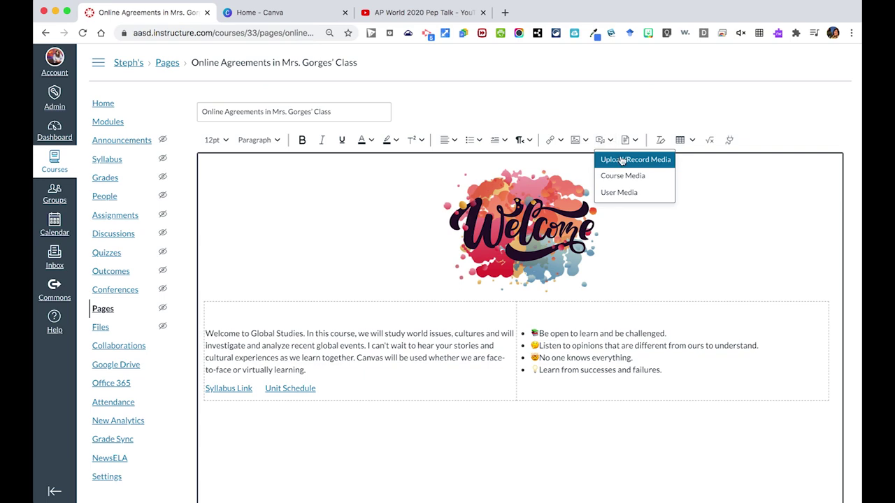
{"action": "left_click", "coordinate": [622, 160]}
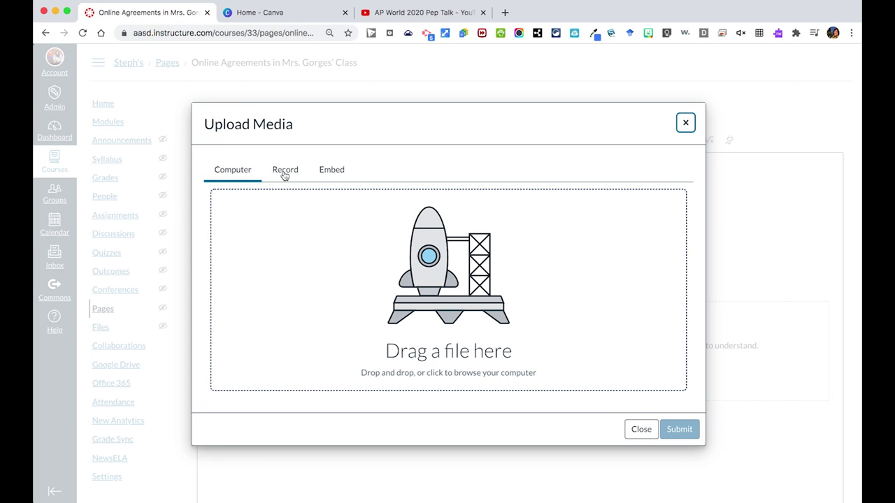
{"action": "left_click", "coordinate": [333, 174]}
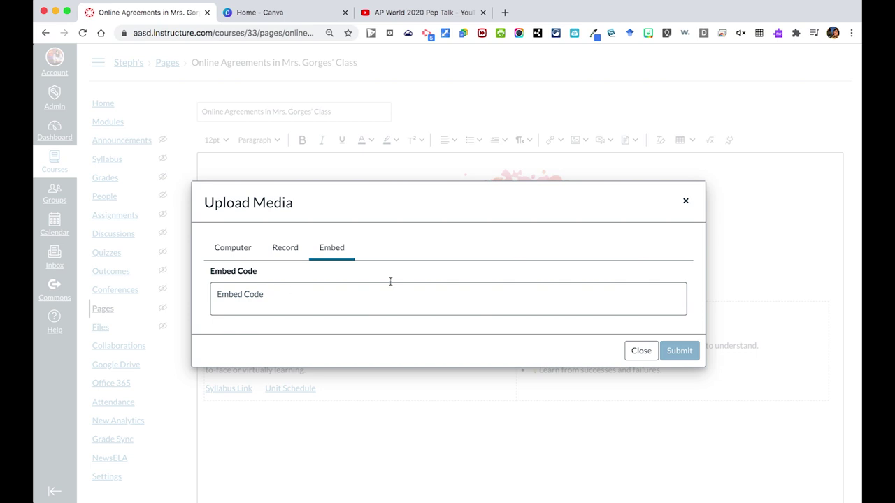
{"action": "left_click", "coordinate": [685, 202]}
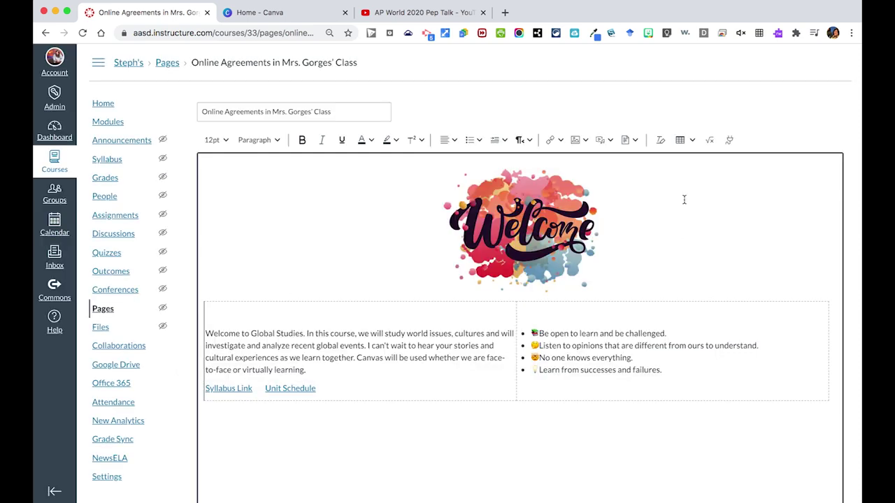